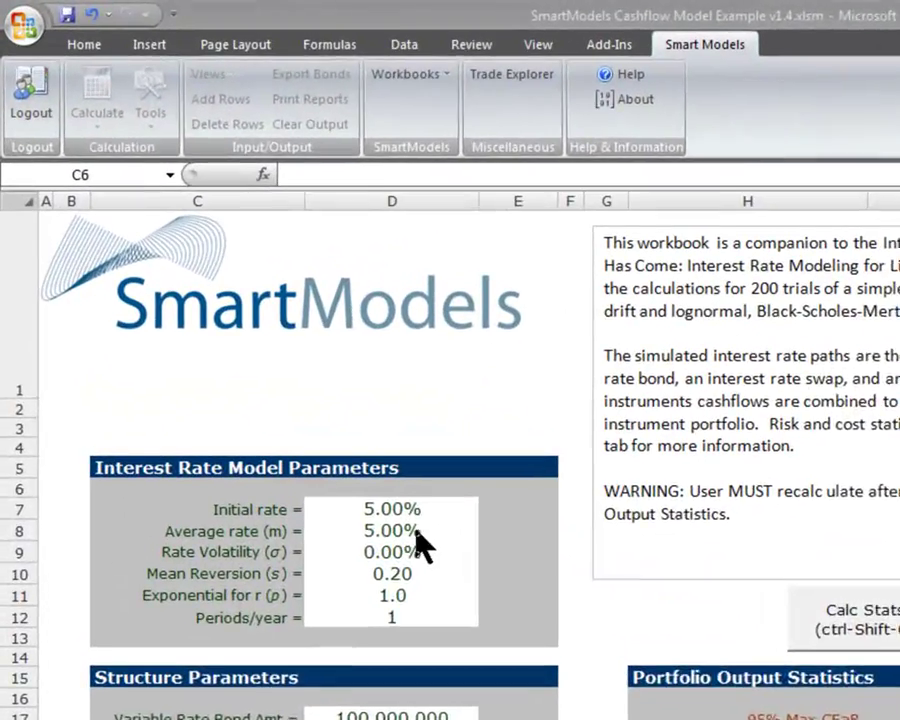
Read the Inputs guidance for initial rate, average rate, volatility, mean reversion, exponential and periods/year
click(405, 264)
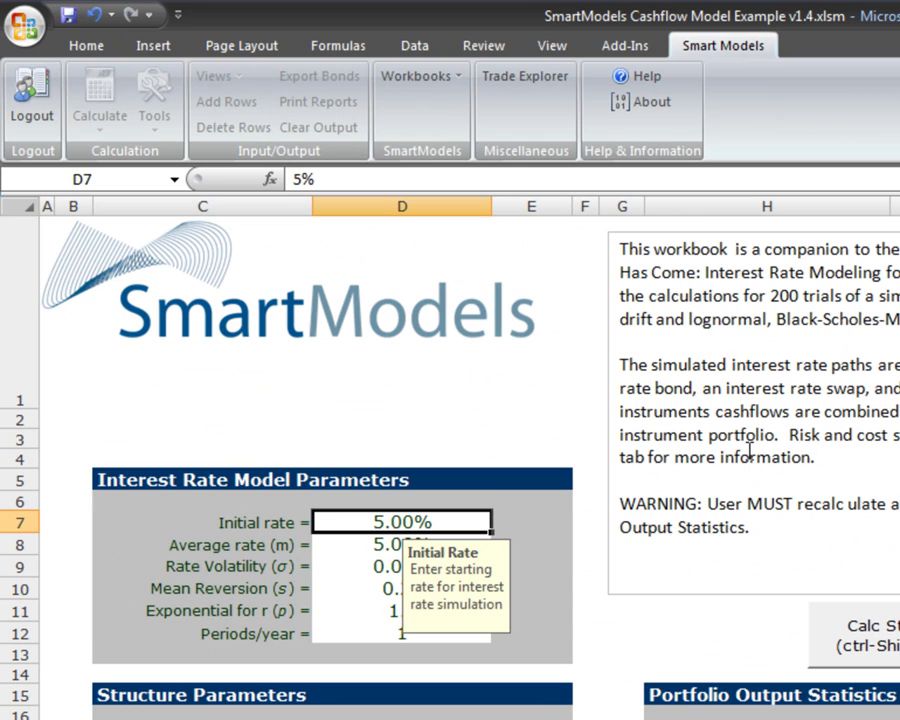
key(Down)
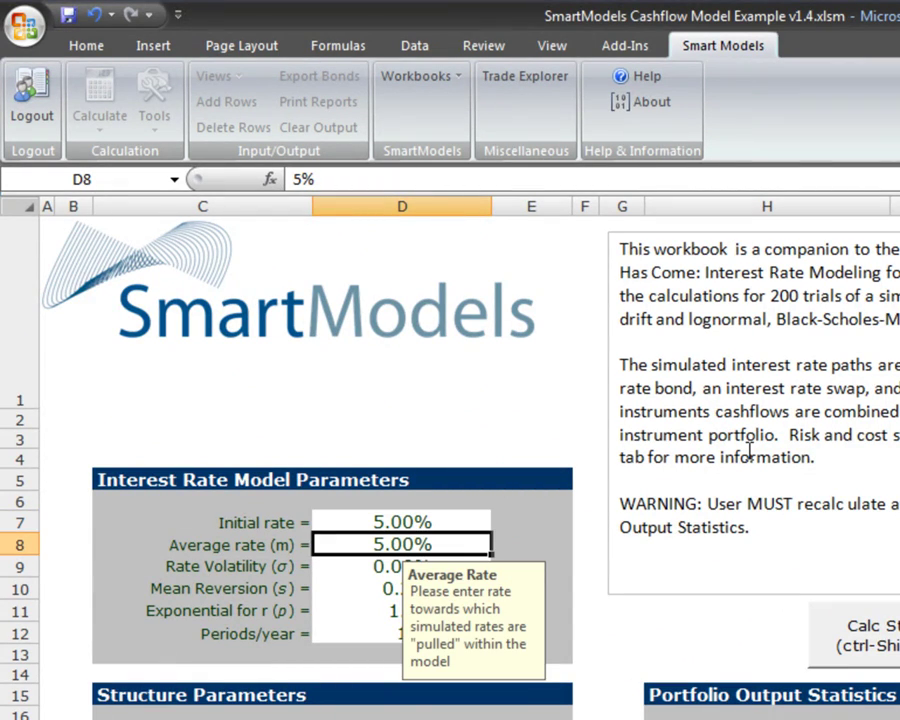
key(Down)
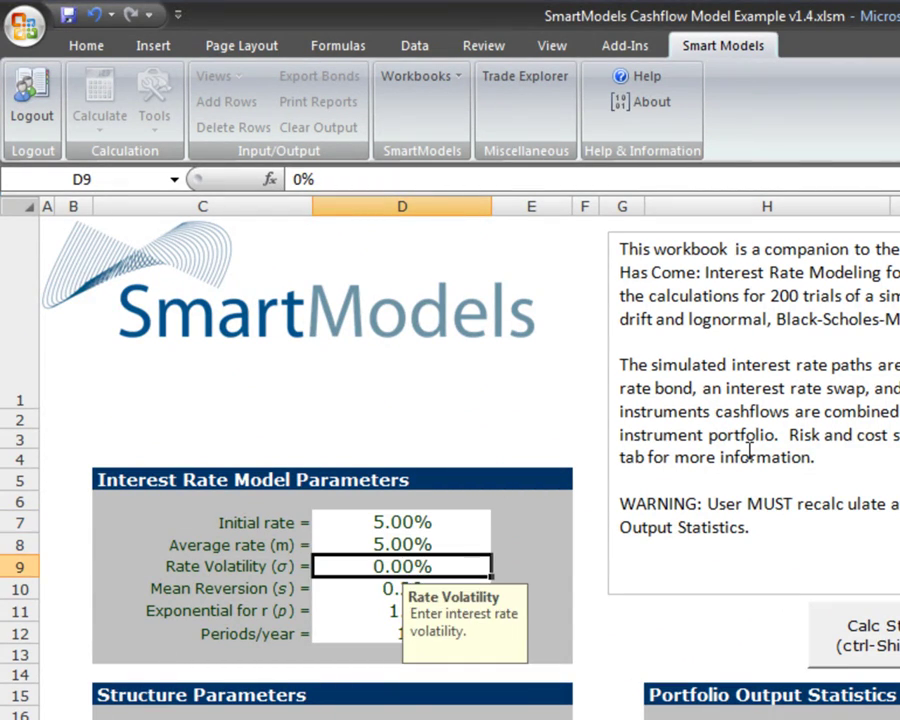
key(Down)
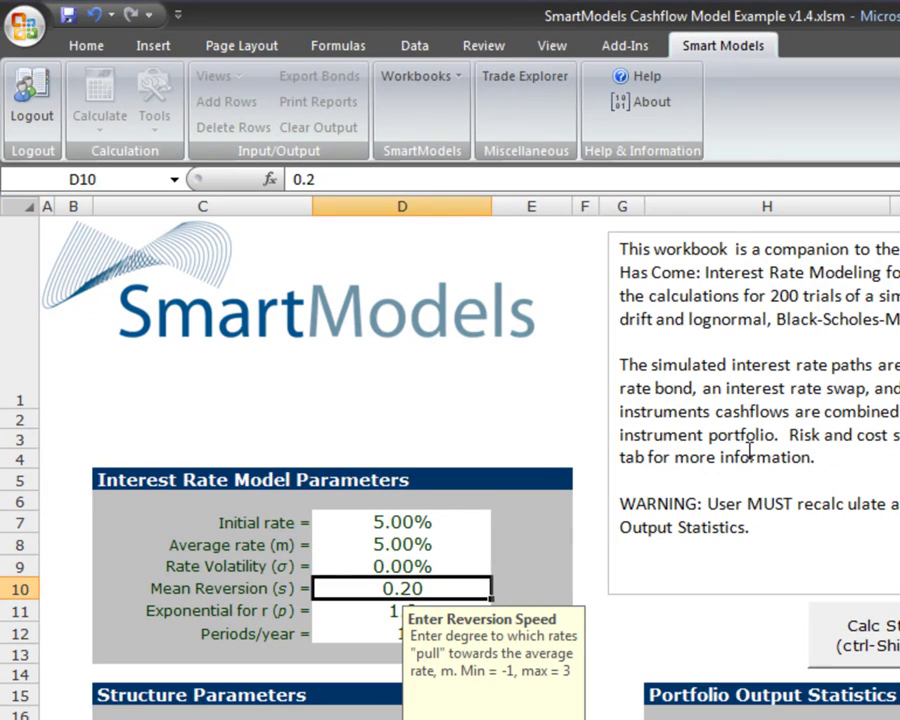
key(Down)
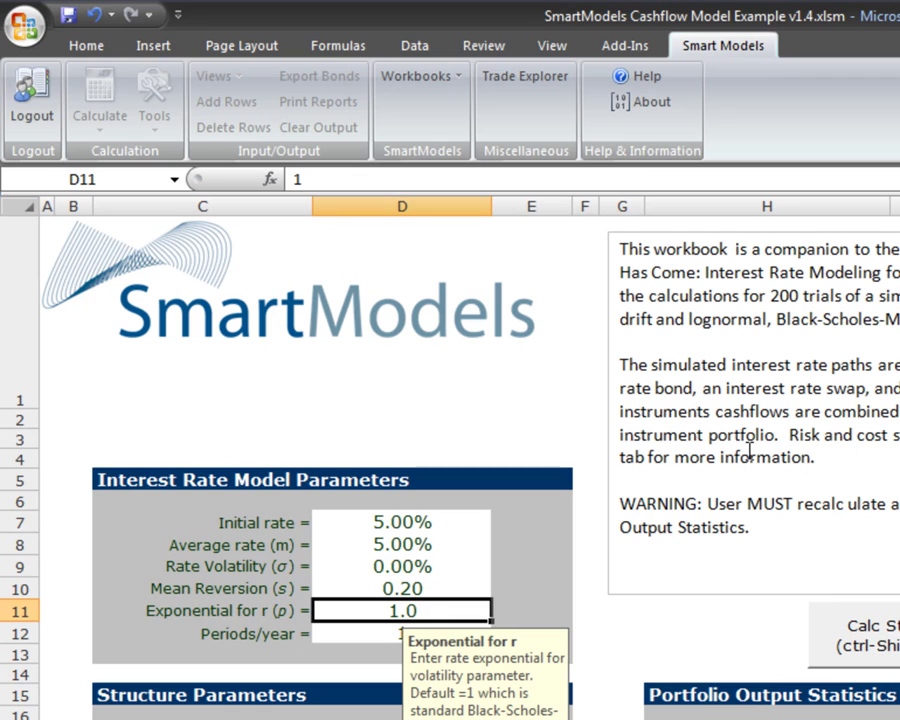
key(Down)
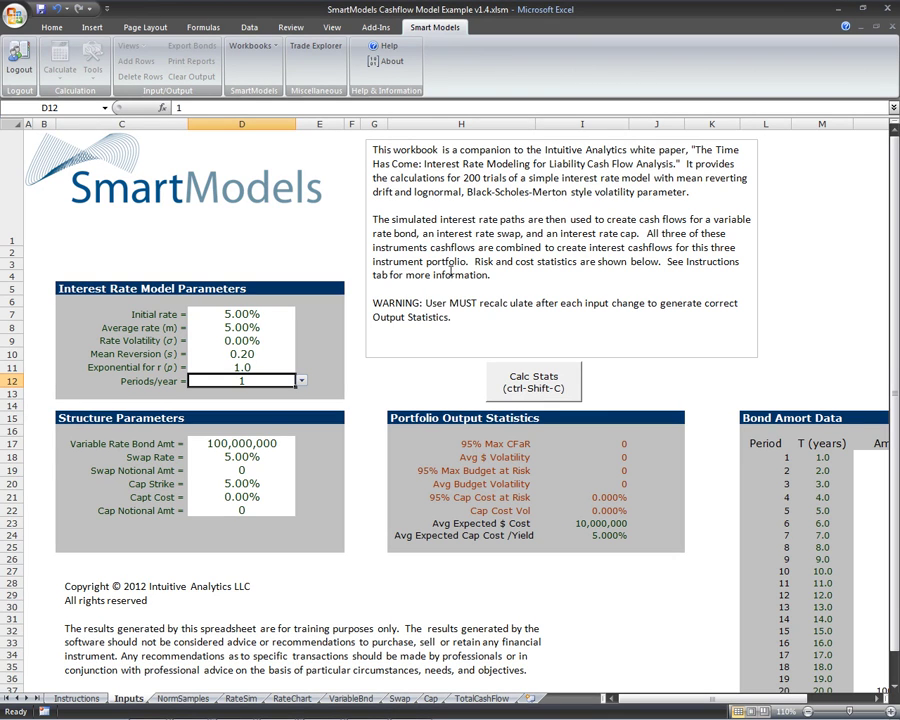
Review the NormSamples table down to the first sample value in C8, then the RateSim sheet
key(ctrl+Page_Down)
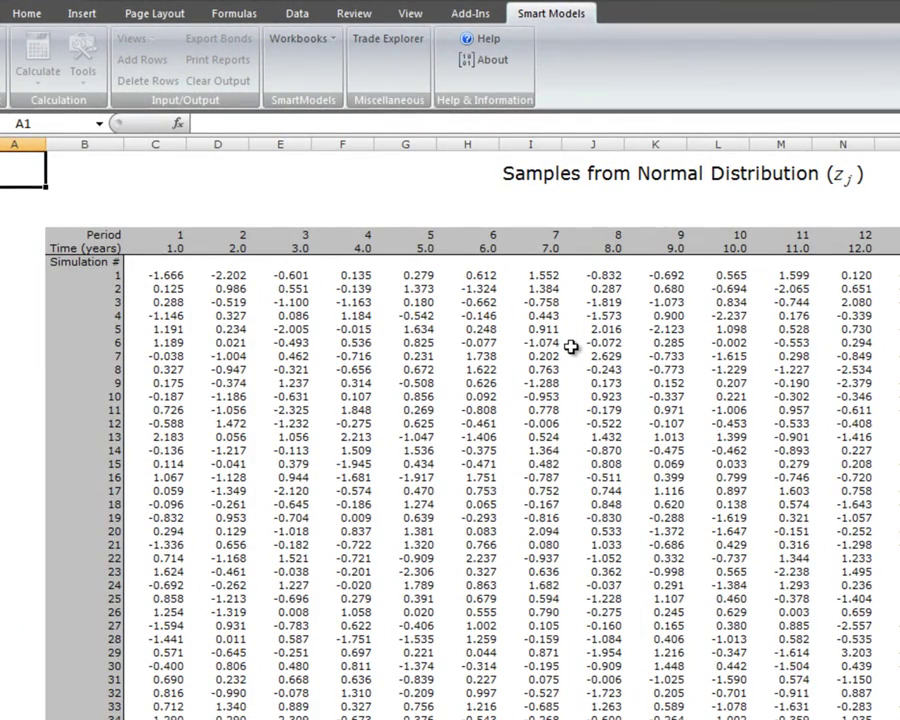
key(Down)
key(Down)
key(Down)
key(Right)
key(Right)
key(Down)
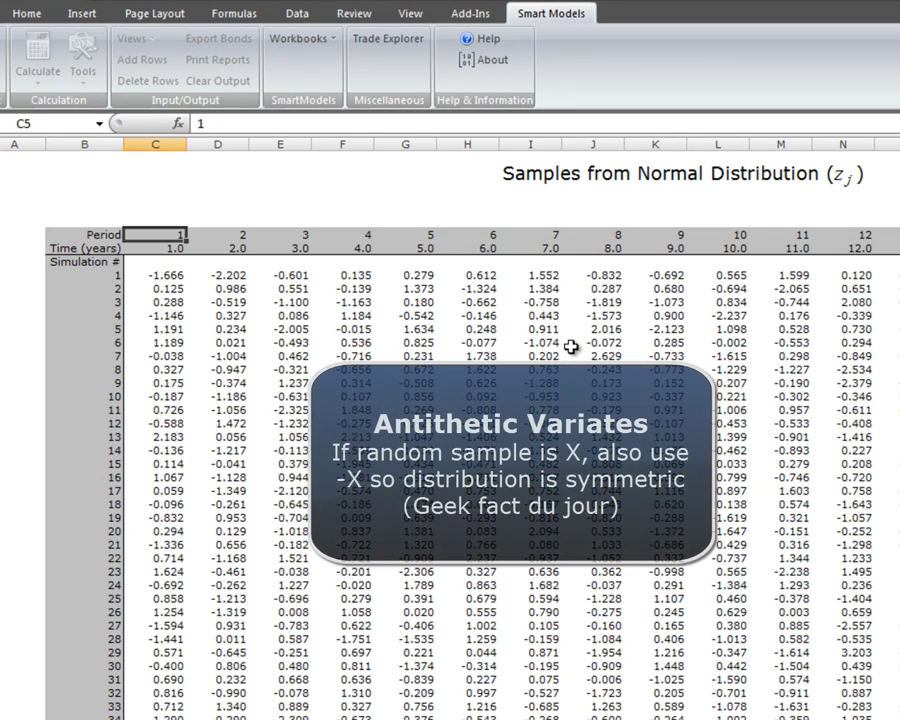
key(Down)
key(Down)
key(Down)
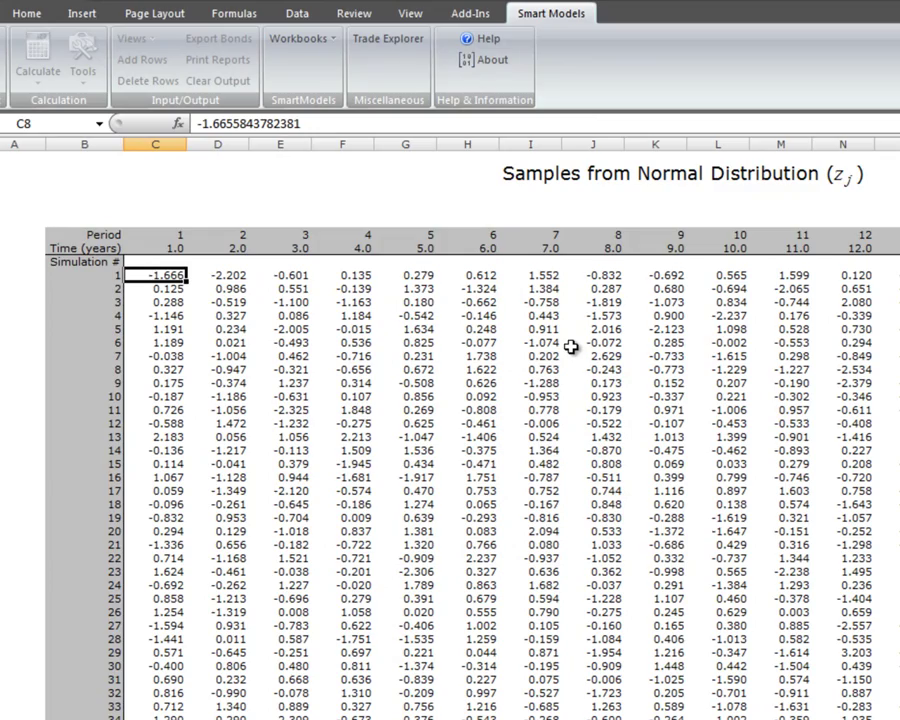
key(ctrl+Page_Down)
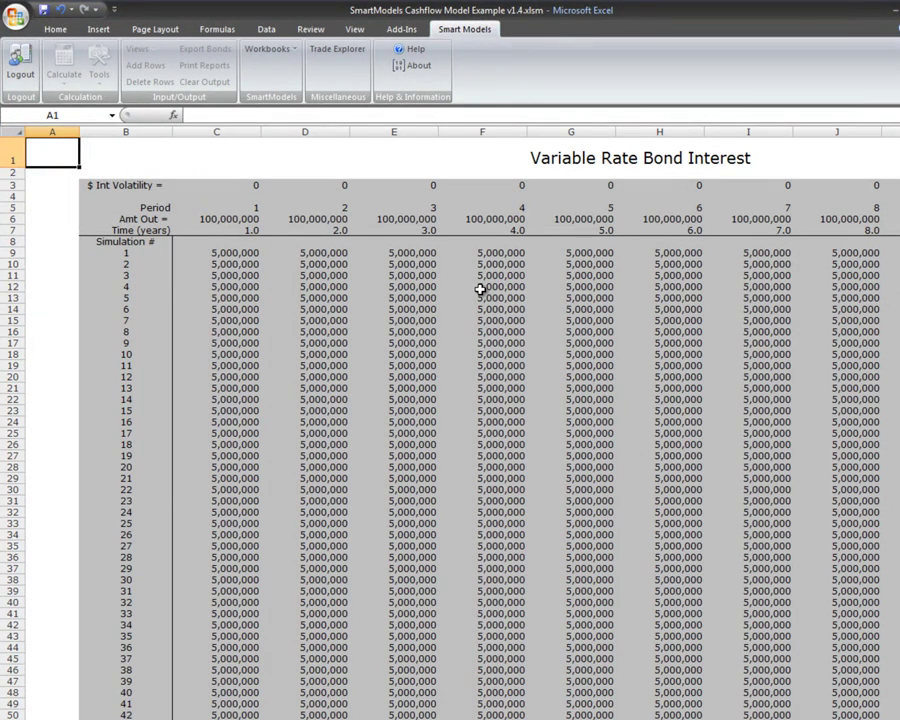
Inspect the VariableBnd interest formulas across row 9 from C9 to the last period
key(Right)
key(Right)
key(Down)
key(Down)
key(Down)
key(Down)
key(Down)
key(Down)
key(Down)
key(Down)
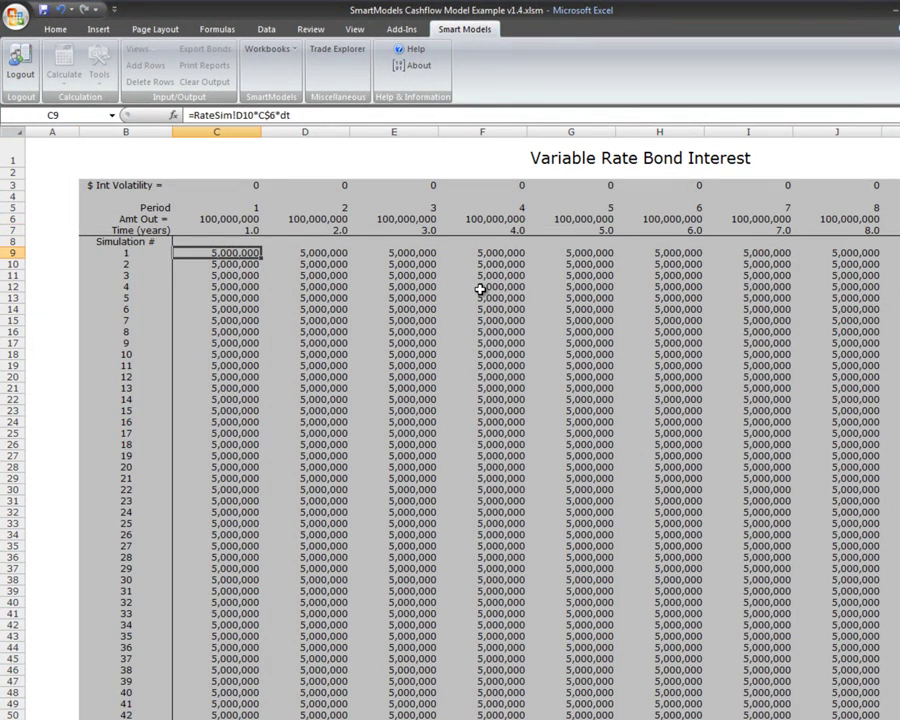
key(Right)
key(Right)
key(Right)
key(Right)
key(Right)
key(Right)
key(Right)
key(Right)
key(Right)
key(Right)
key(Right)
key(Right)
key(Right)
key(Right)
key(Right)
key(Right)
key(Right)
key(Right)
key(Right)
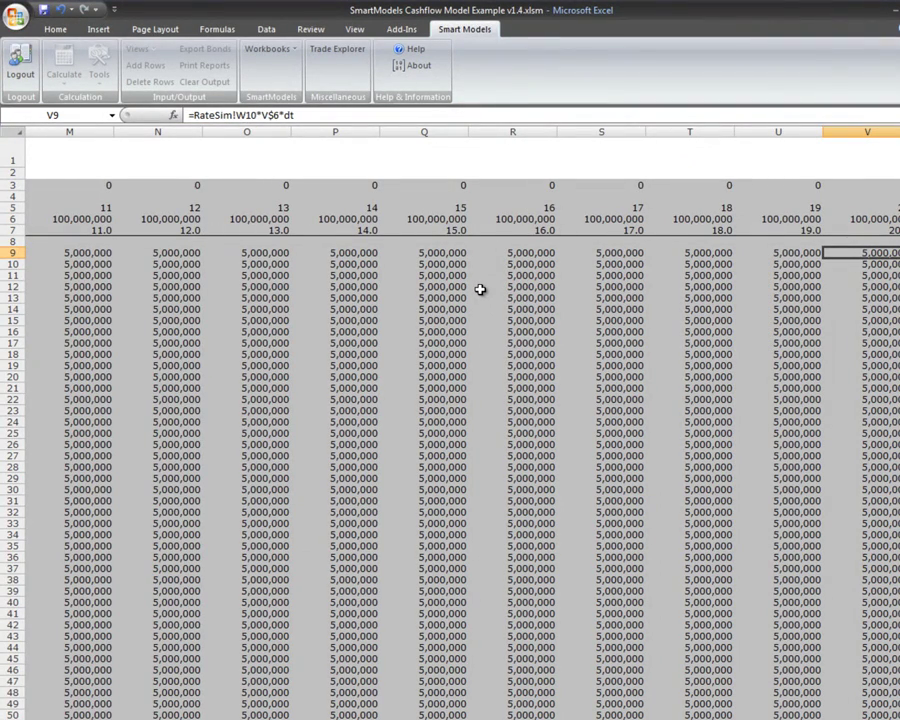
key(ctrl+Left)
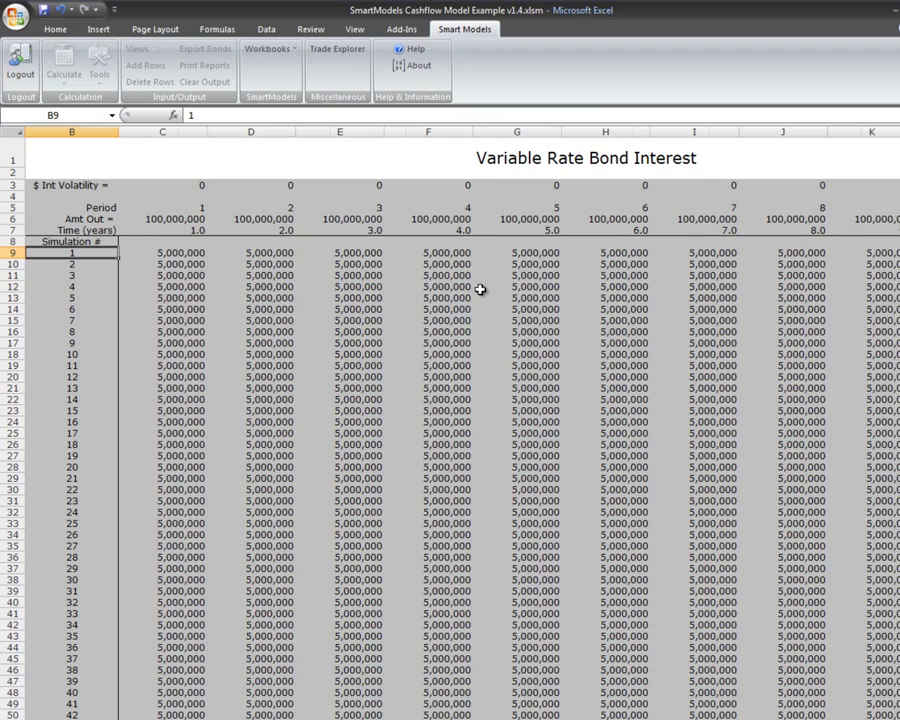
key(ctrl+Page_Down)
Check the Cap sheet's Mean $ row through the V4 formula, then return to Inputs
key(ctrl+Page_Down)
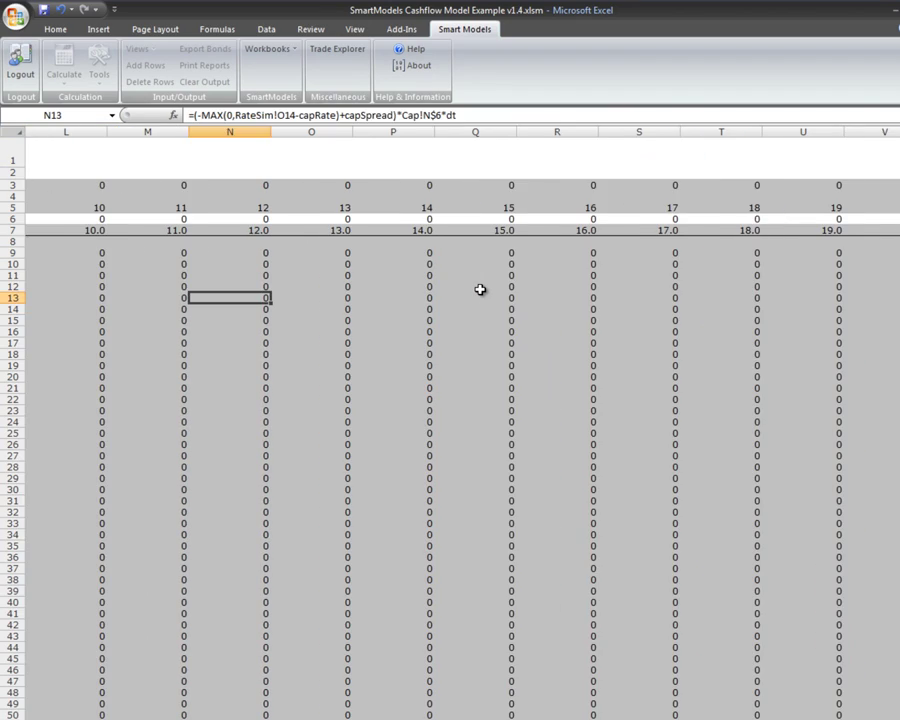
key(ctrl+Home)
key(ctrl+Page_Down)
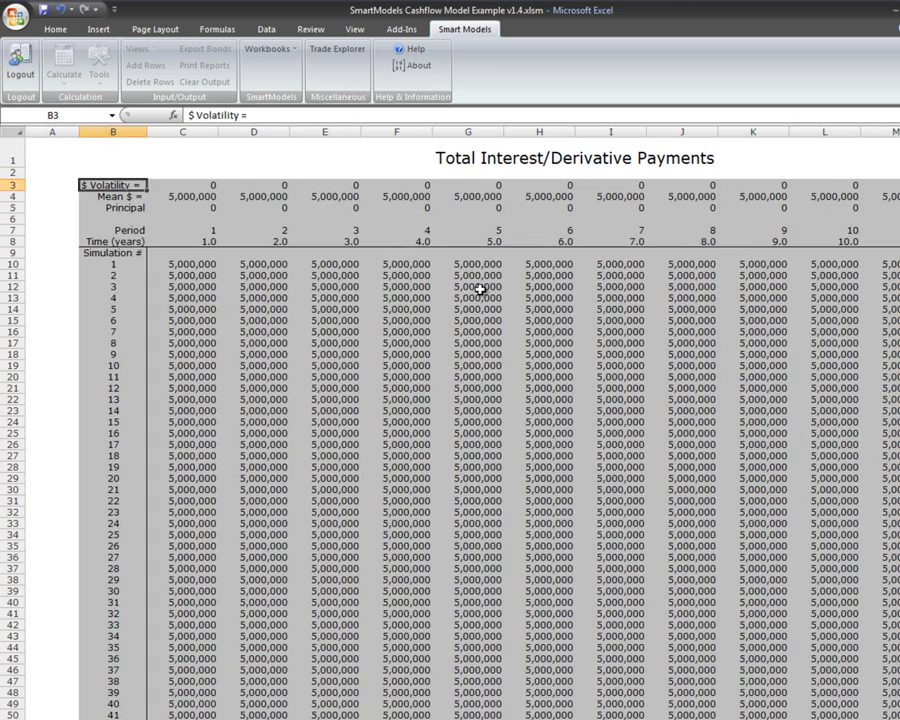
key(Down)
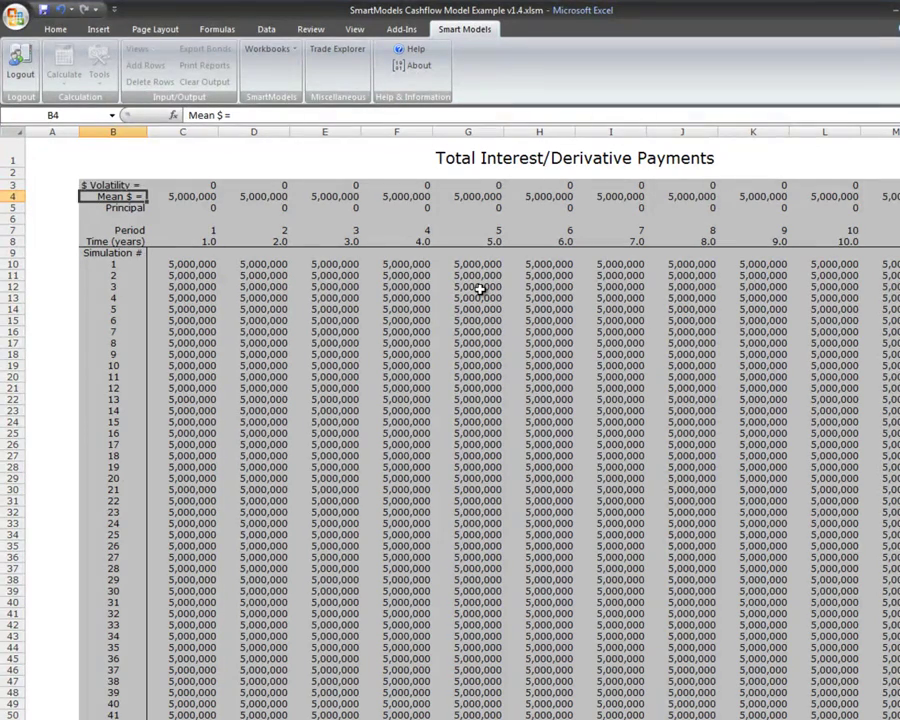
key(Right)
key(Right)
key(Right)
key(Right)
key(Right)
key(Right)
key(Right)
key(Right)
key(Right)
key(Right)
key(Right)
key(Right)
key(Right)
key(Right)
key(Right)
key(Right)
key(Right)
key(Right)
key(Right)
key(Right)
key(Left)
key(Left)
key(Left)
key(Left)
key(Left)
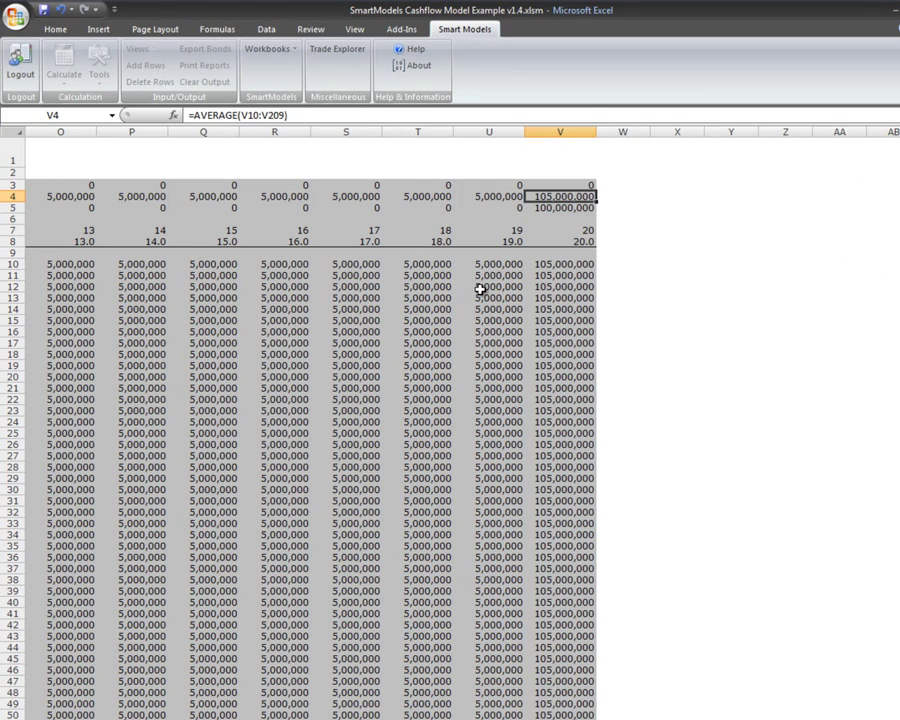
key(ctrl+Left)
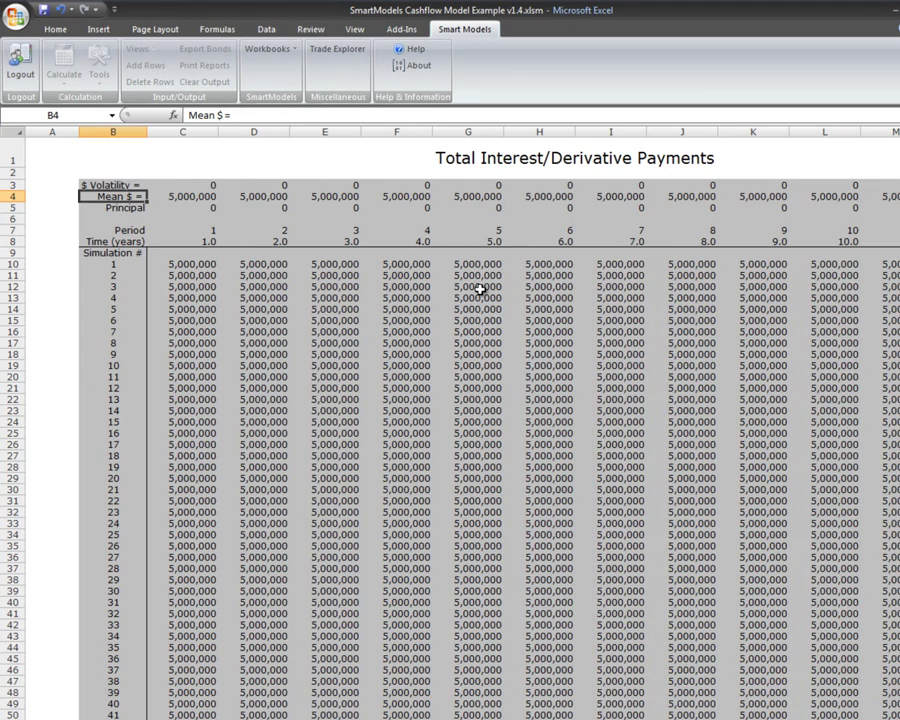
key(ctrl+Page_Up)
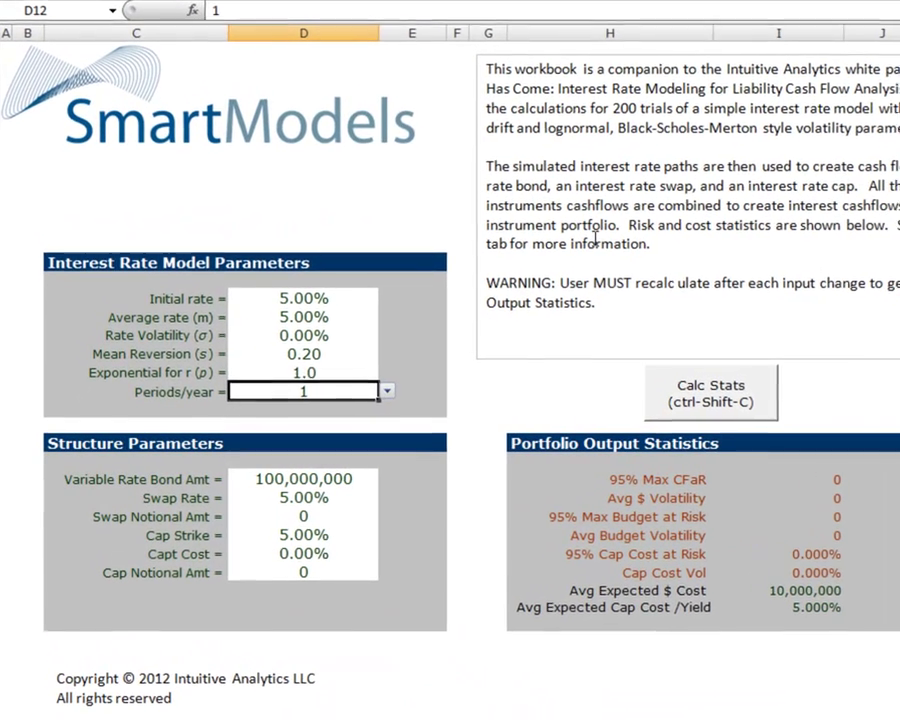
key(Tab)
key(Tab)
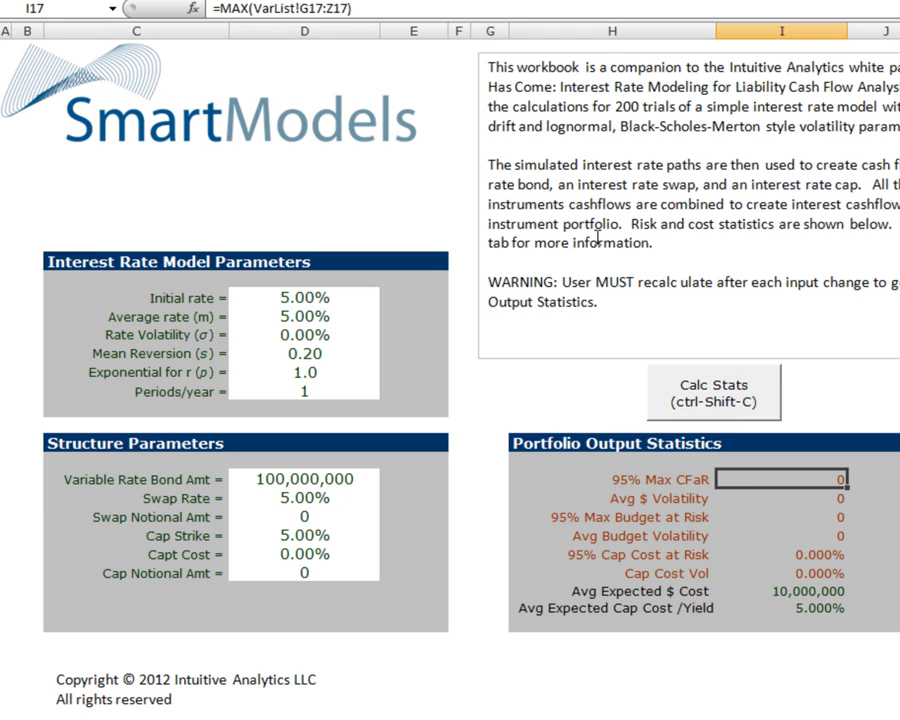
key(Down)
key(Down)
key(Down)
key(Down)
key(Down)
key(Down)
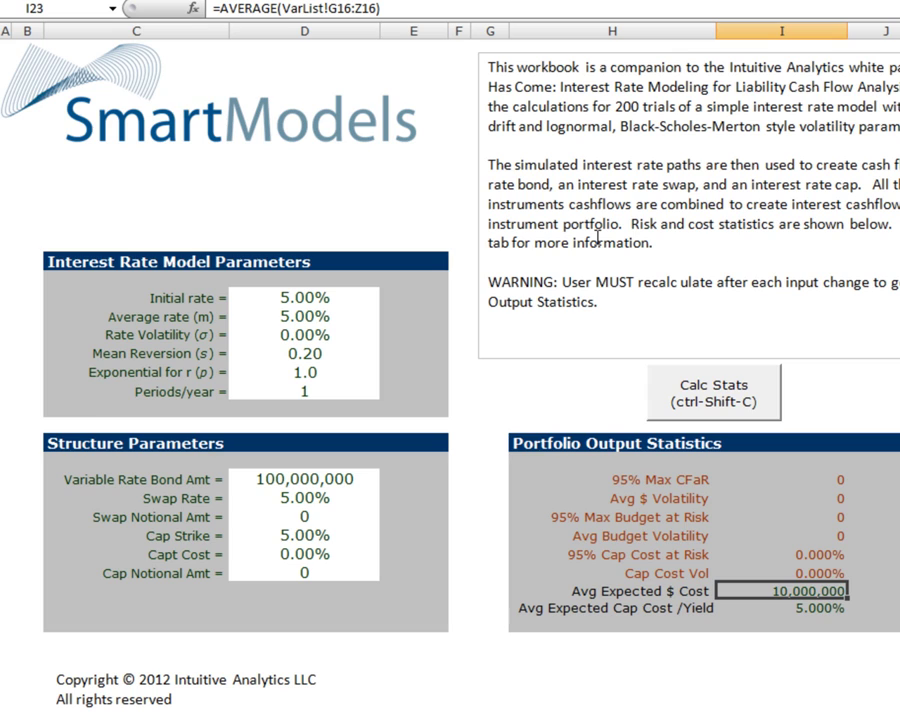
key(Left)
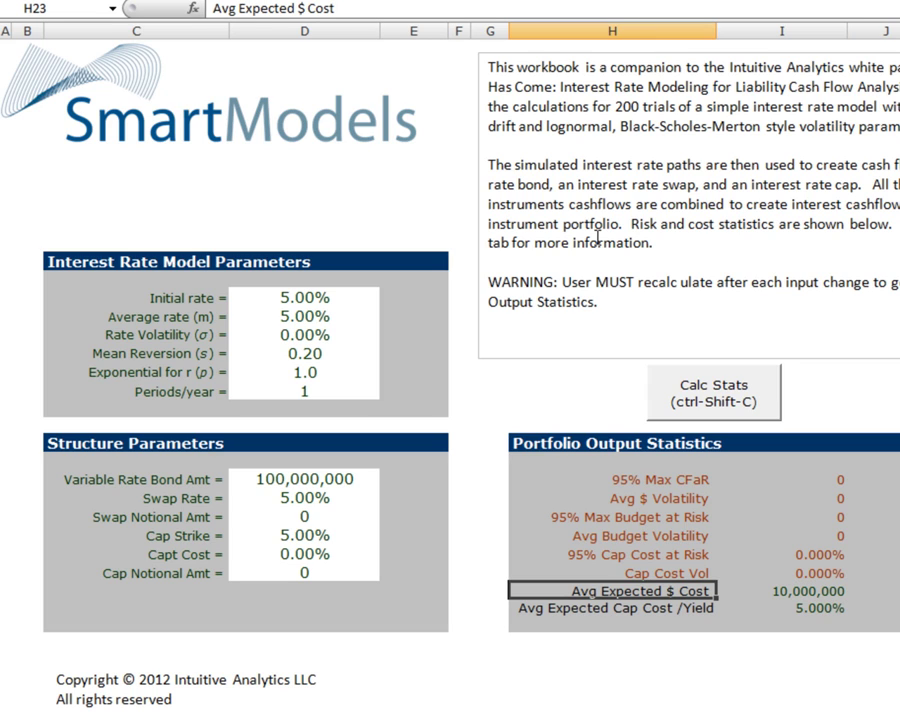
key(Right)
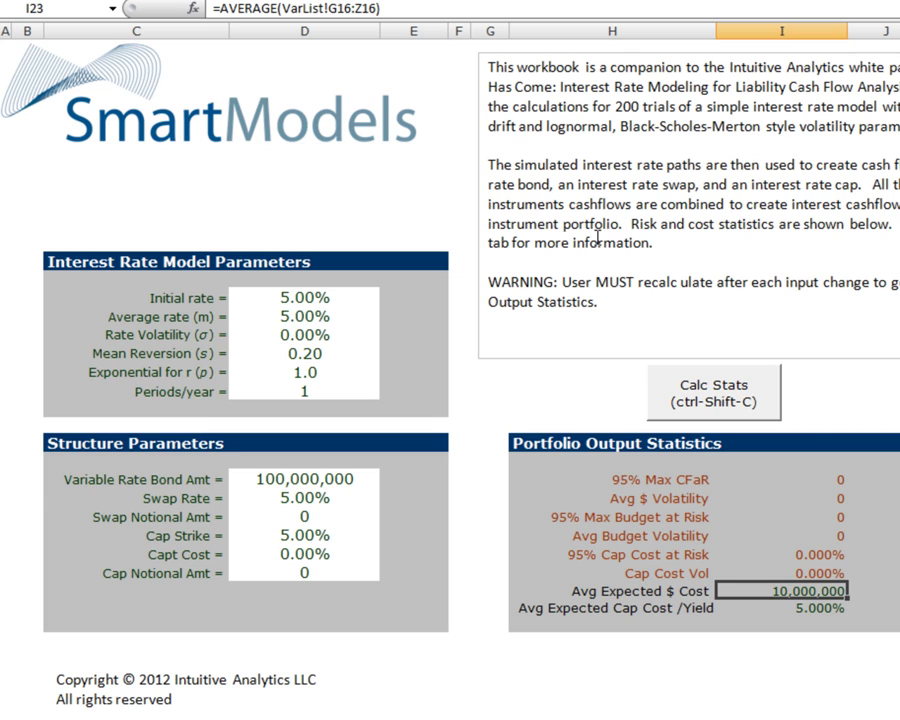
key(Down)
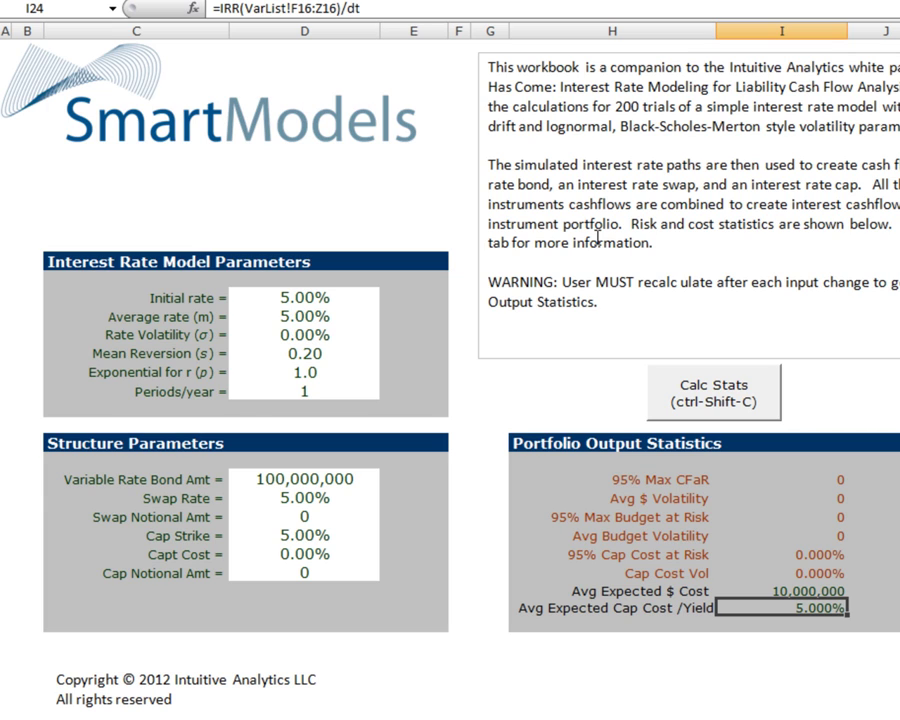
key(Up)
key(Up)
key(Up)
key(Up)
key(Up)
key(Left)
key(Left)
key(Left)
key(Up)
key(Up)
key(Up)
key(Up)
key(Up)
key(Up)
key(Up)
key(Up)
key(Up)
key(Up)
key(Up)
key(Up)
key(Left)
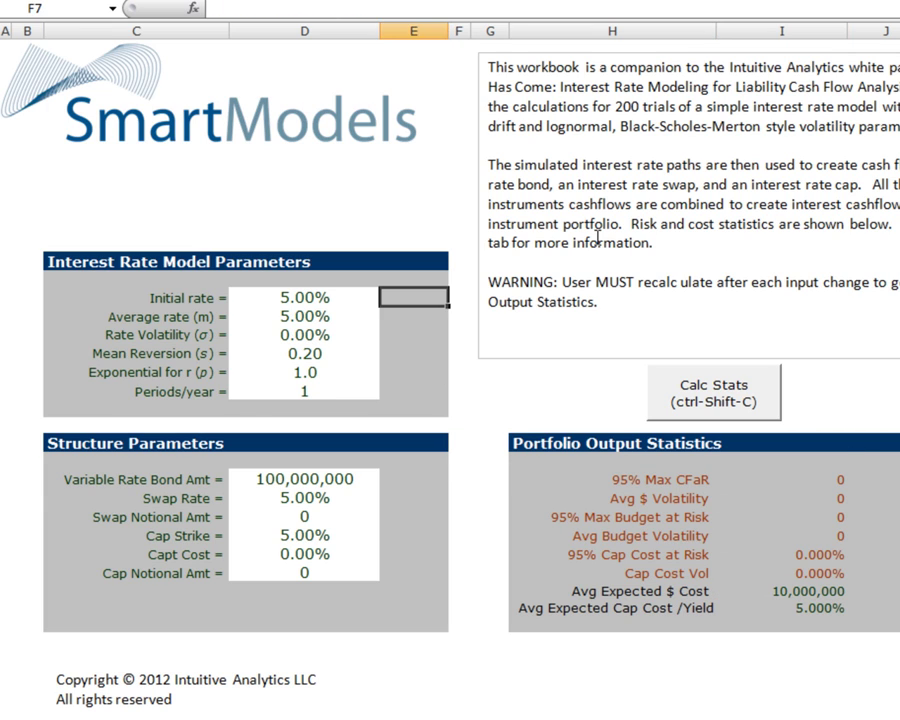
key(Left)
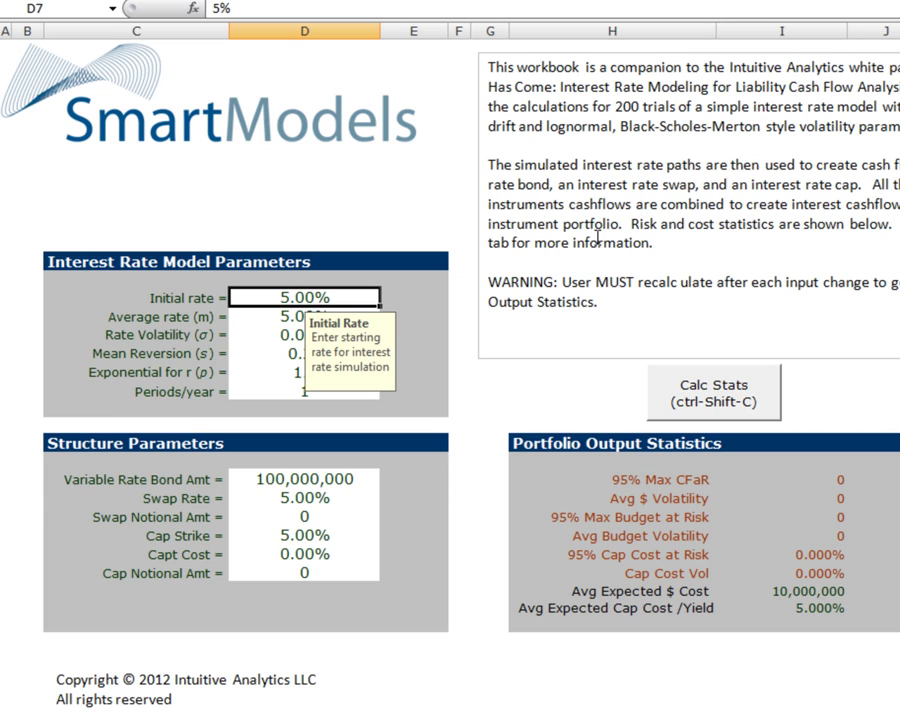
Enter 1 in D7 and confirm Avg Expected $ Cost 9,209,223 and Cap Cost/Yield 4.023%
text(1)
key(Return)
key(Right)
key(Right)
key(Right)
key(Right)
key(Right)
key(Down)
key(Down)
key(Down)
key(Down)
key(Down)
key(Down)
key(Down)
key(Down)
key(Down)
key(Down)
key(Down)
key(Down)
key(Down)
key(Down)
key(Down)
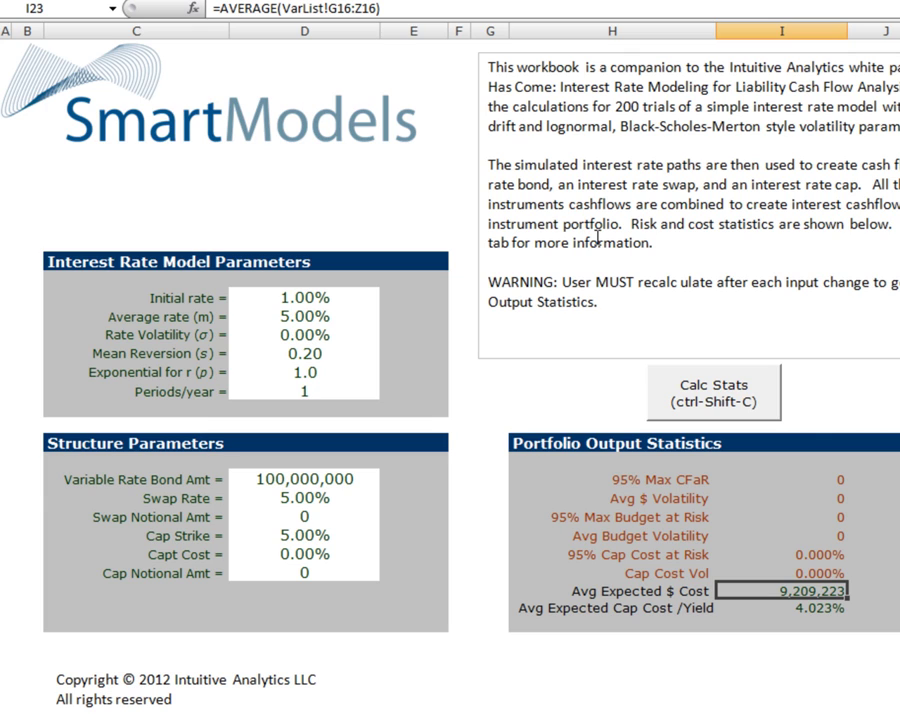
key(Down)
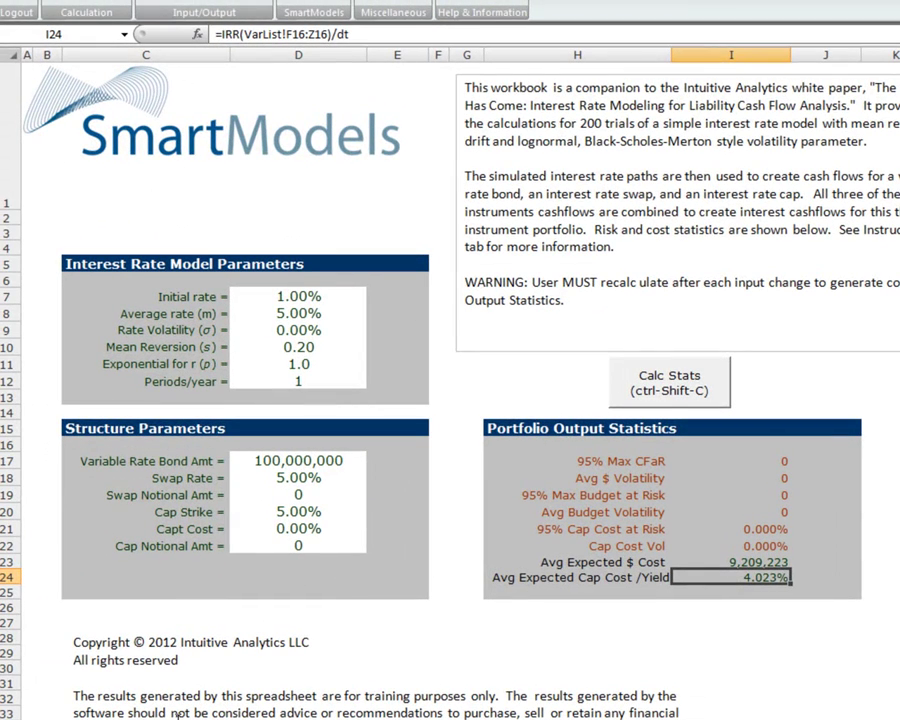
key(ctrl+Up)
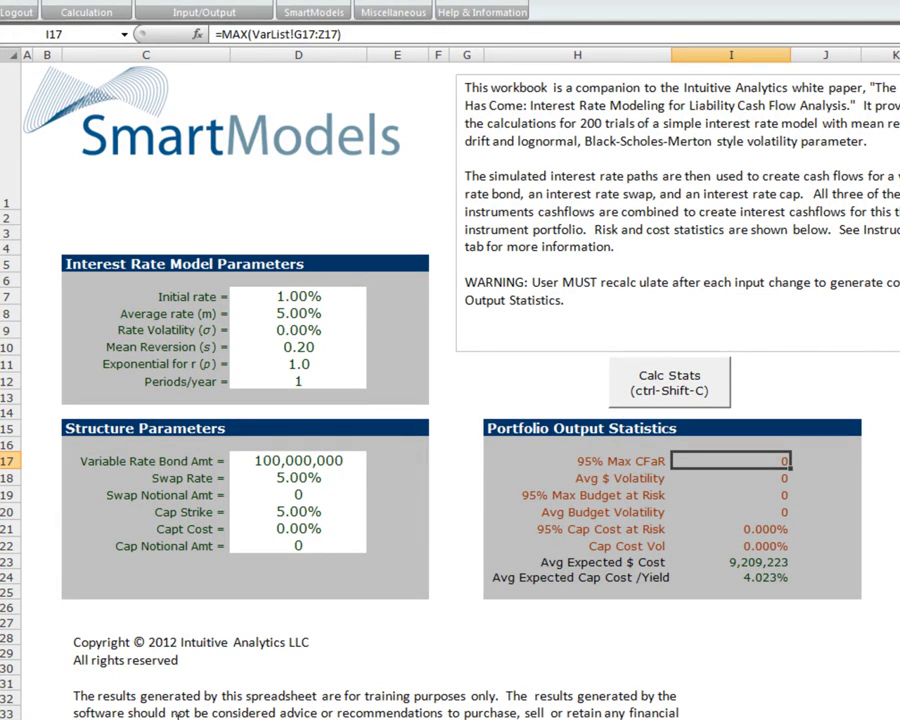
key(Down)
key(Down)
key(Down)
key(Down)
key(Down)
key(Up)
key(Up)
key(Up)
key(Up)
key(Up)
key(Left)
key(Up)
key(Up)
key(Left)
key(Up)
key(Up)
key(Up)
key(Up)
key(Up)
key(Left)
key(Left)
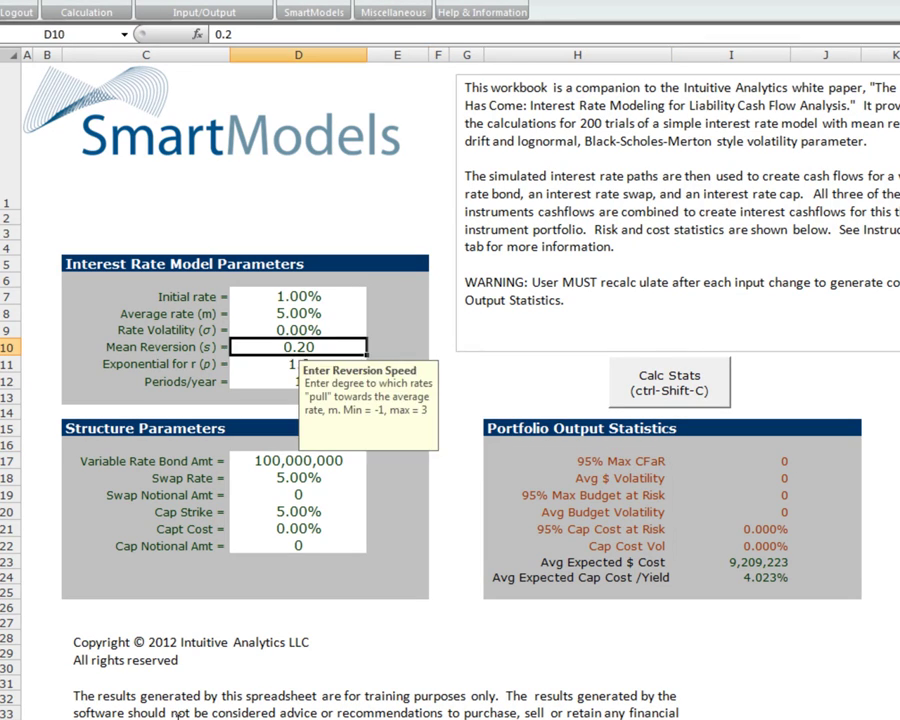
key(Up)
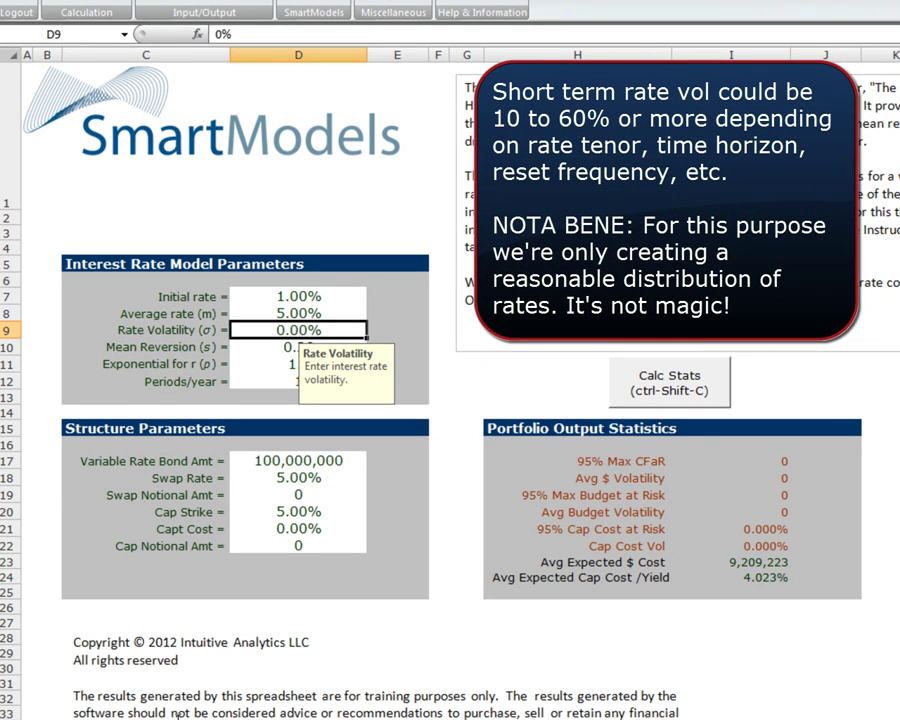
Enter 40 in D9 and check Avg $ Volatility 2,522,230 and the related risk outputs
text(40)
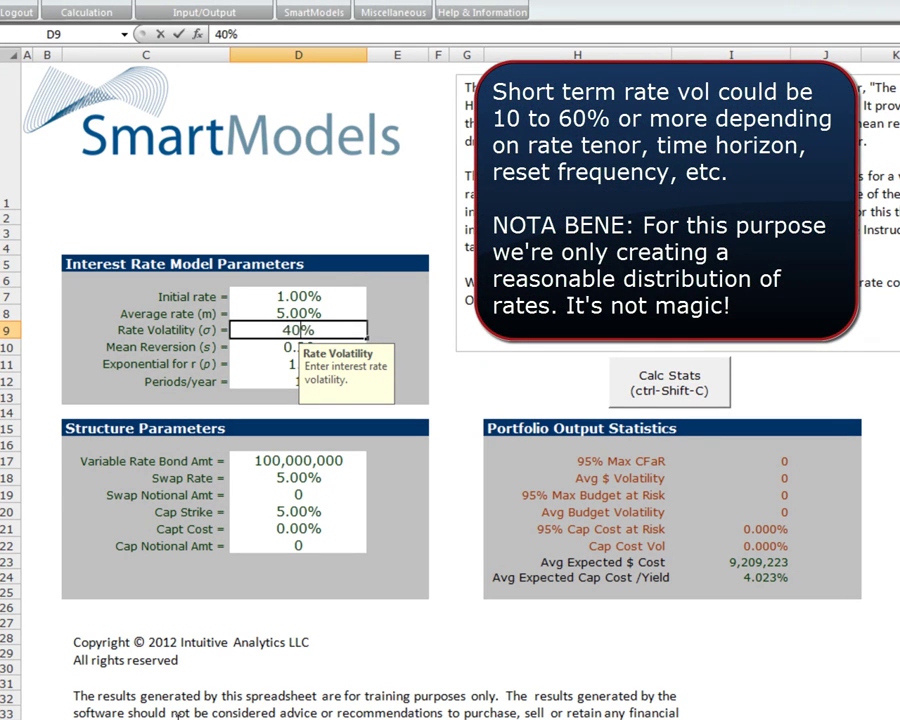
key(Return)
click(298, 329)
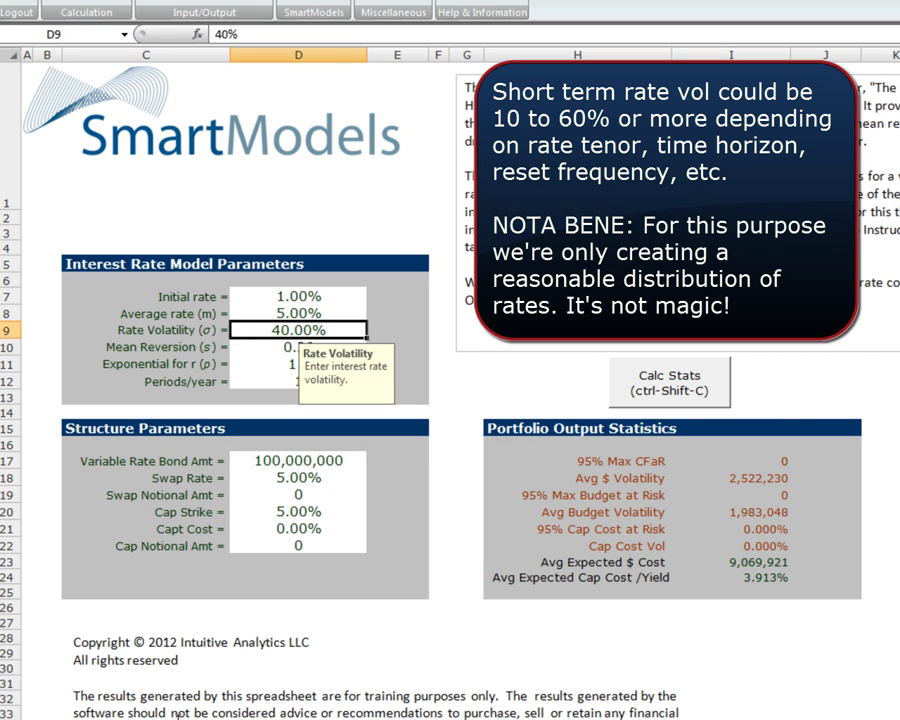
click(730, 478)
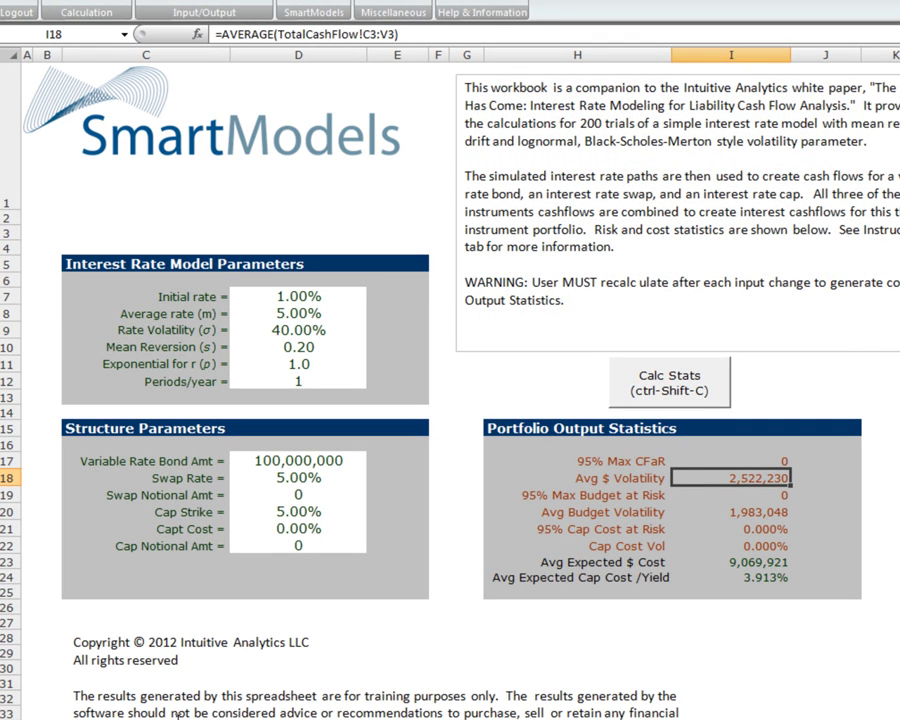
key(Down)
key(Down)
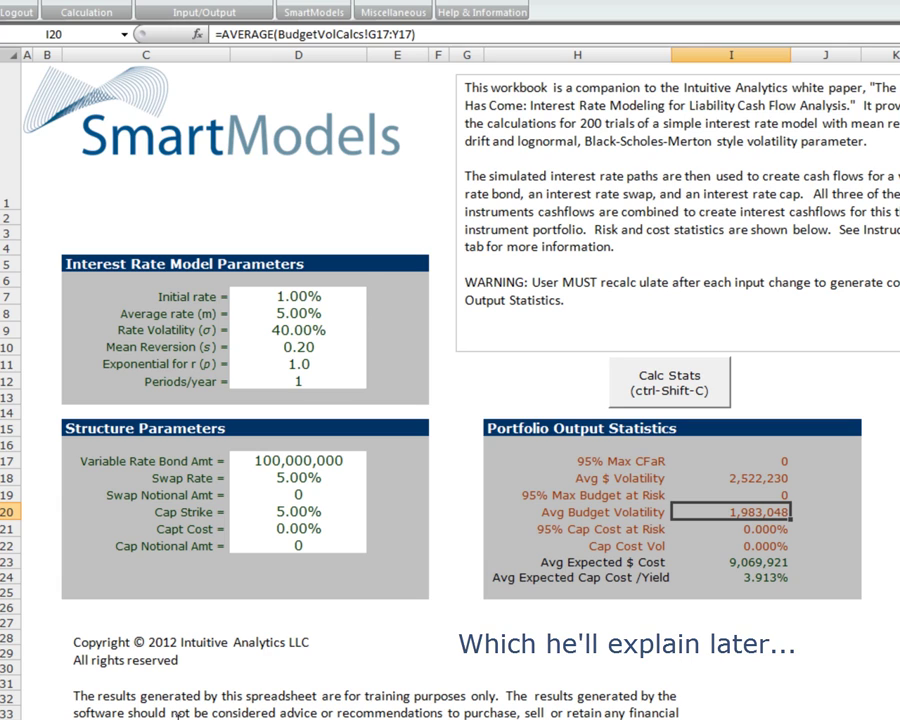
key(Up)
key(Up)
key(Up)
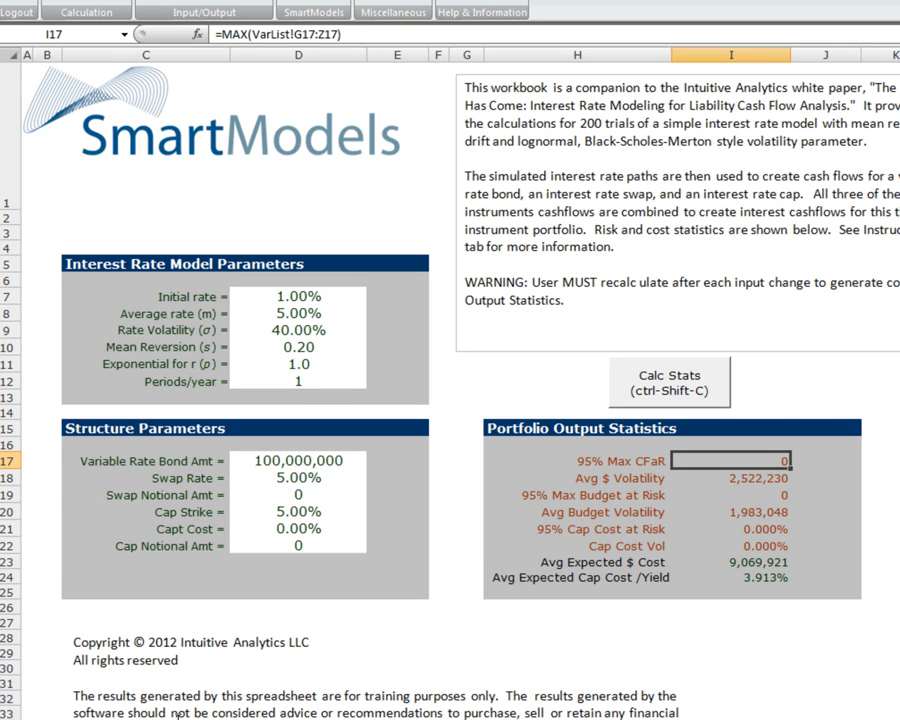
key(Down)
key(Down)
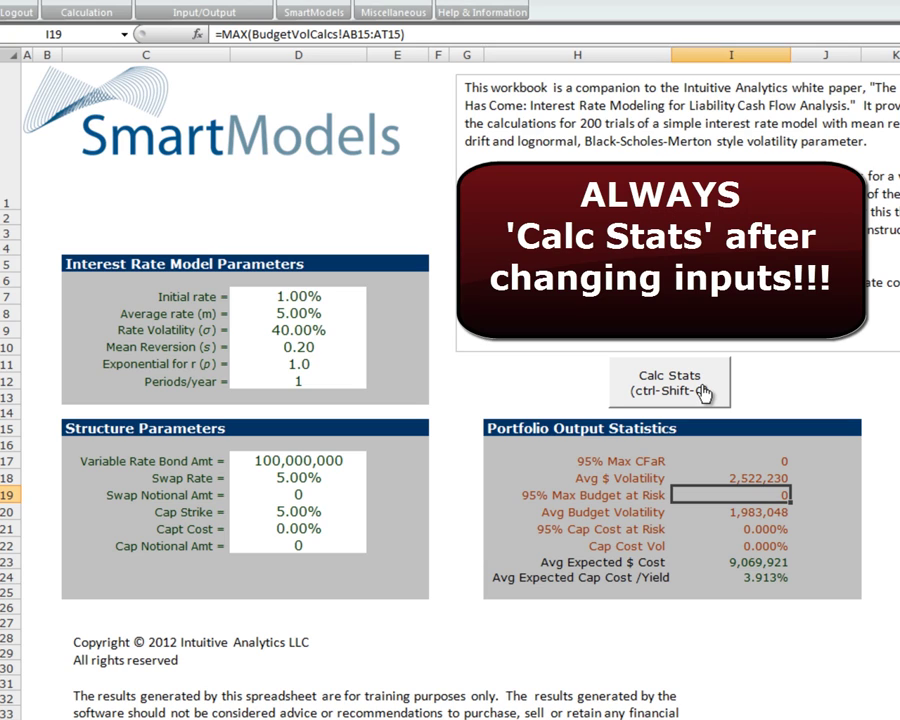
Run Calc Stats and confirm 95% Max CFaR 7,074,182 and 95% Max Budget at Risk 3,780,199
click(703, 392)
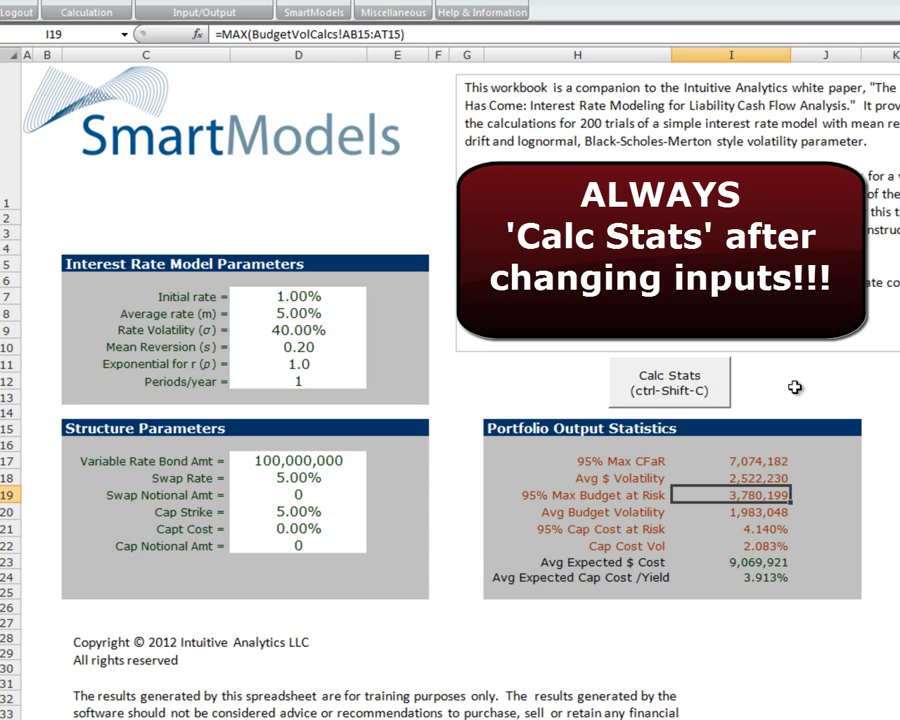
key(Up)
key(Up)
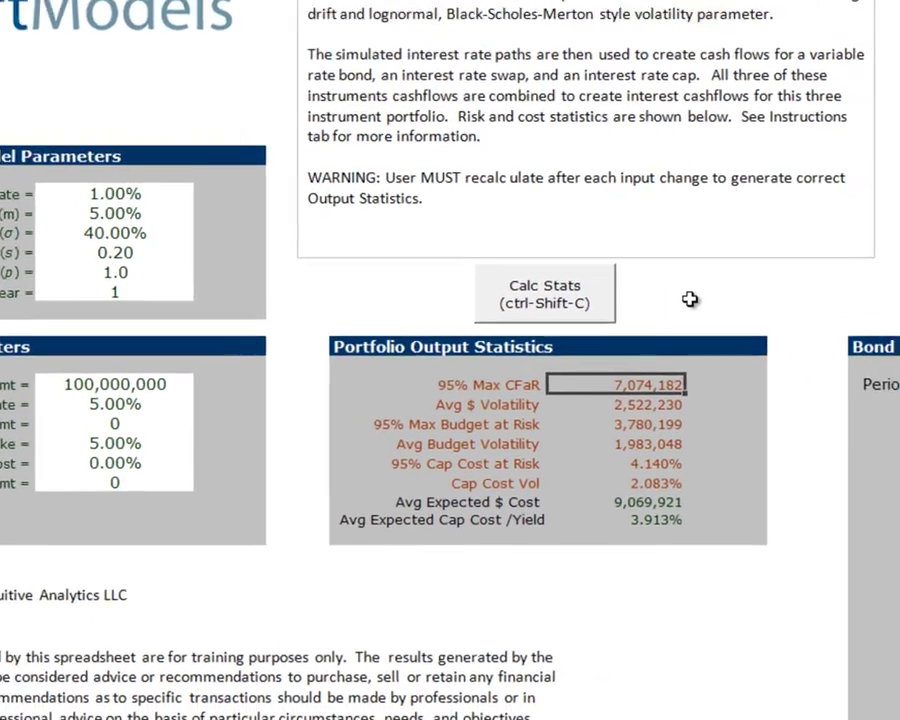
key(Down)
key(Down)
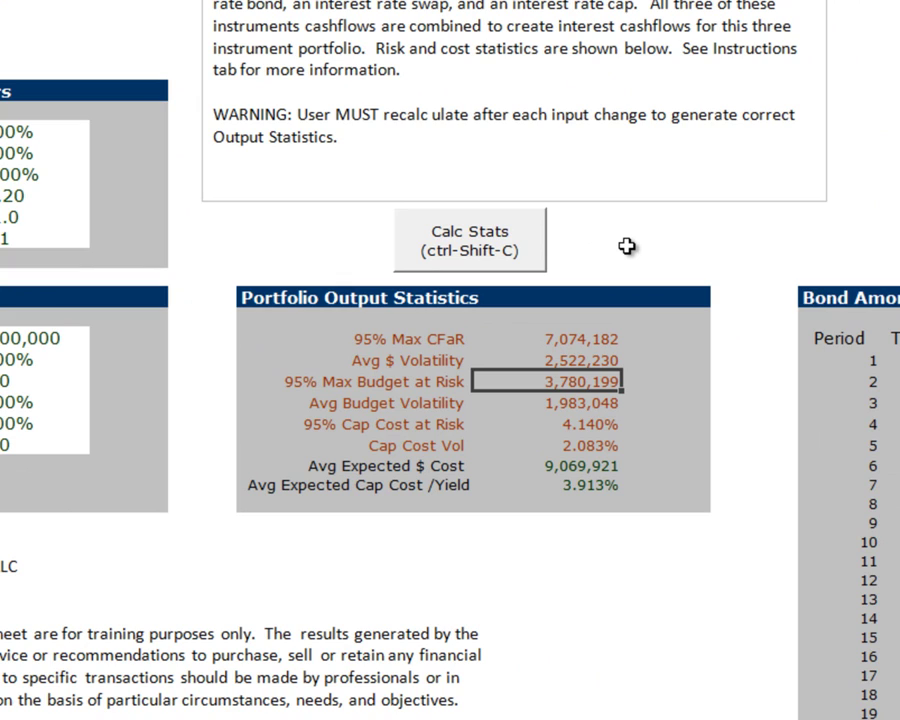